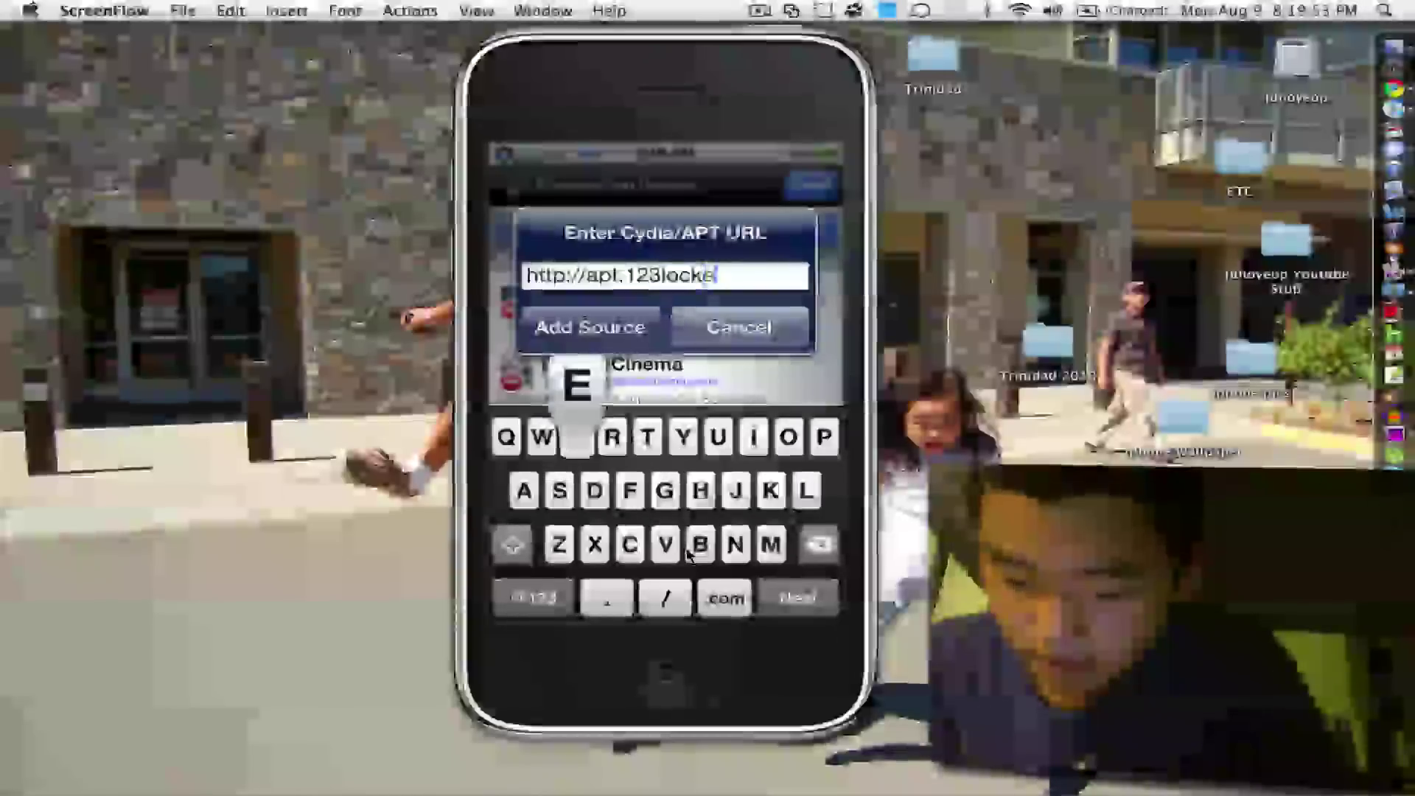
type("er.com")
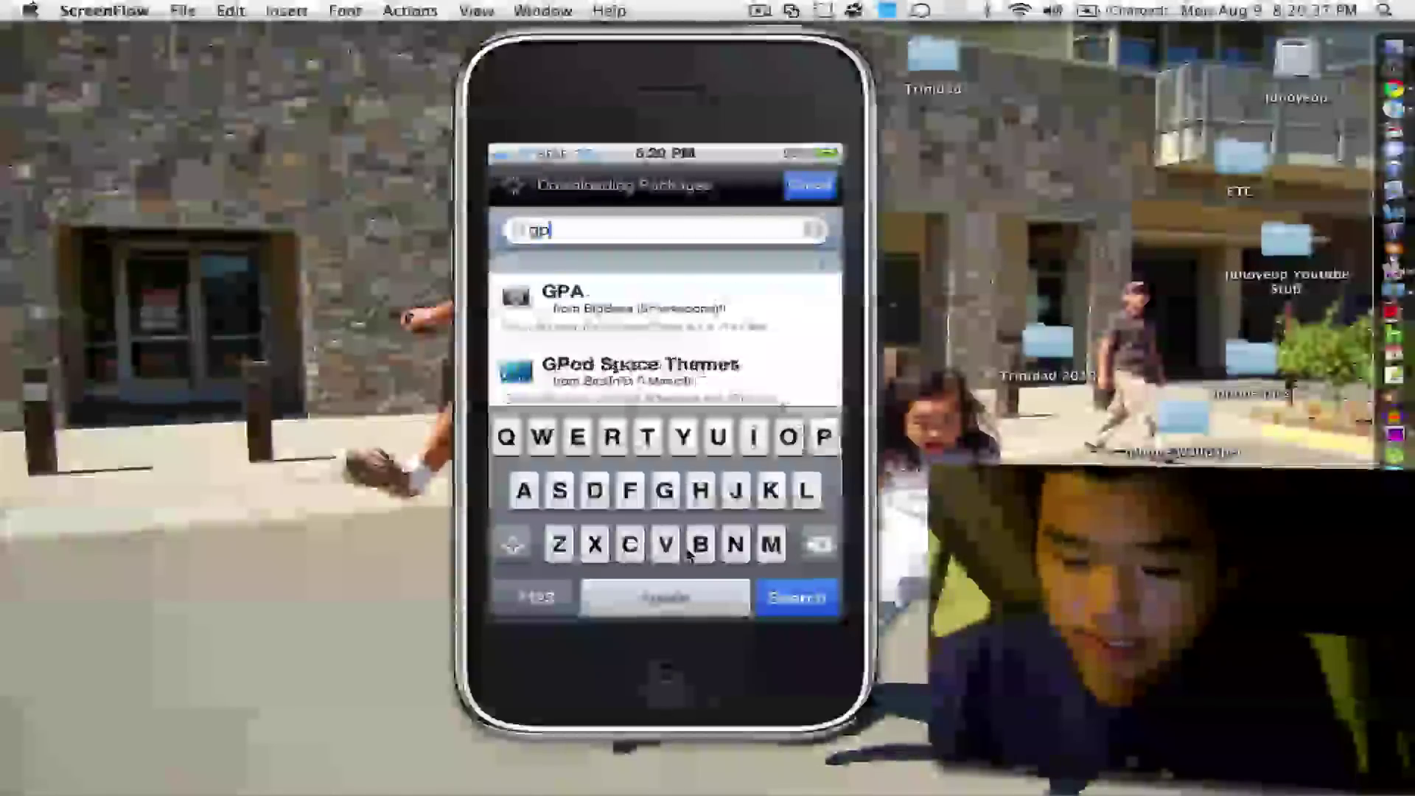
type("s")
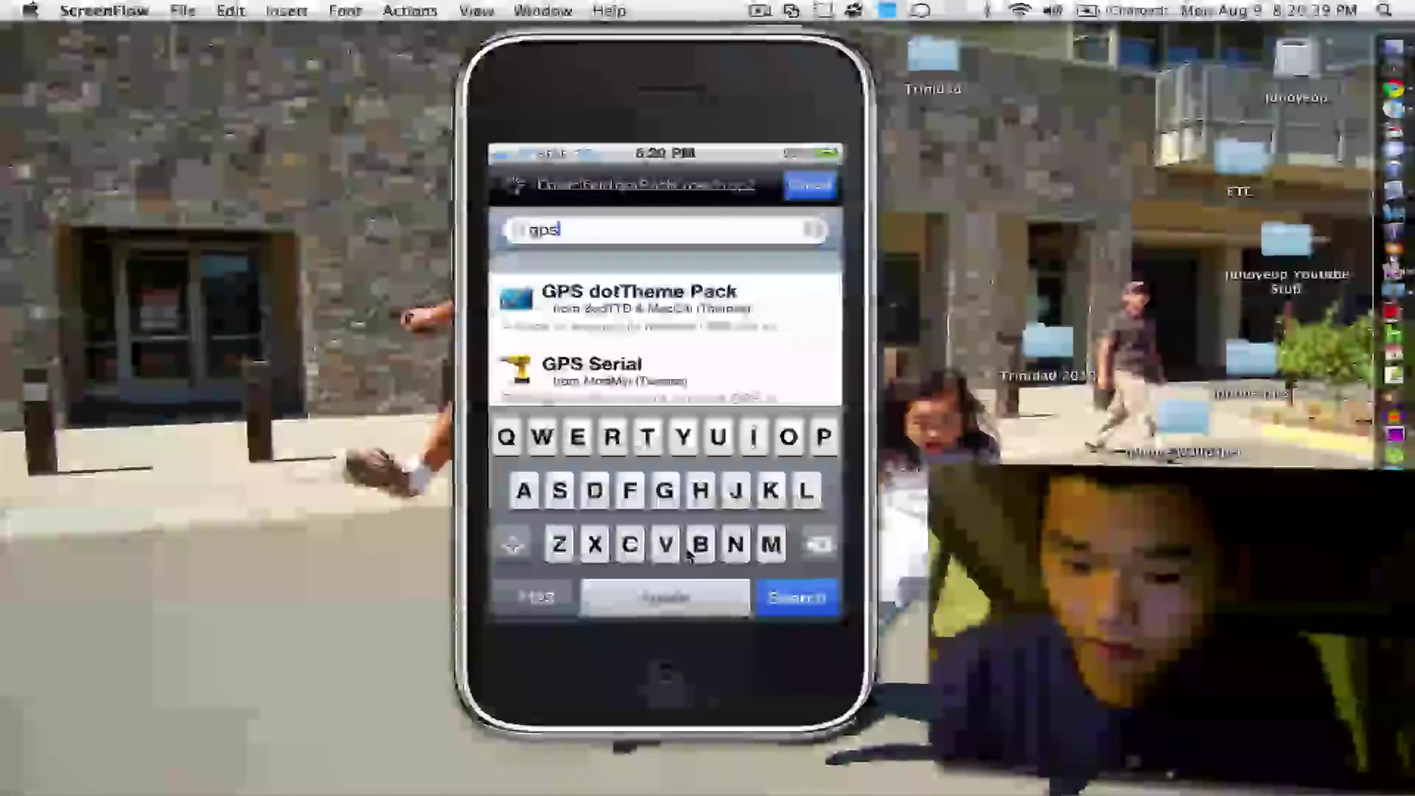
scroll(663, 332, "down", 2)
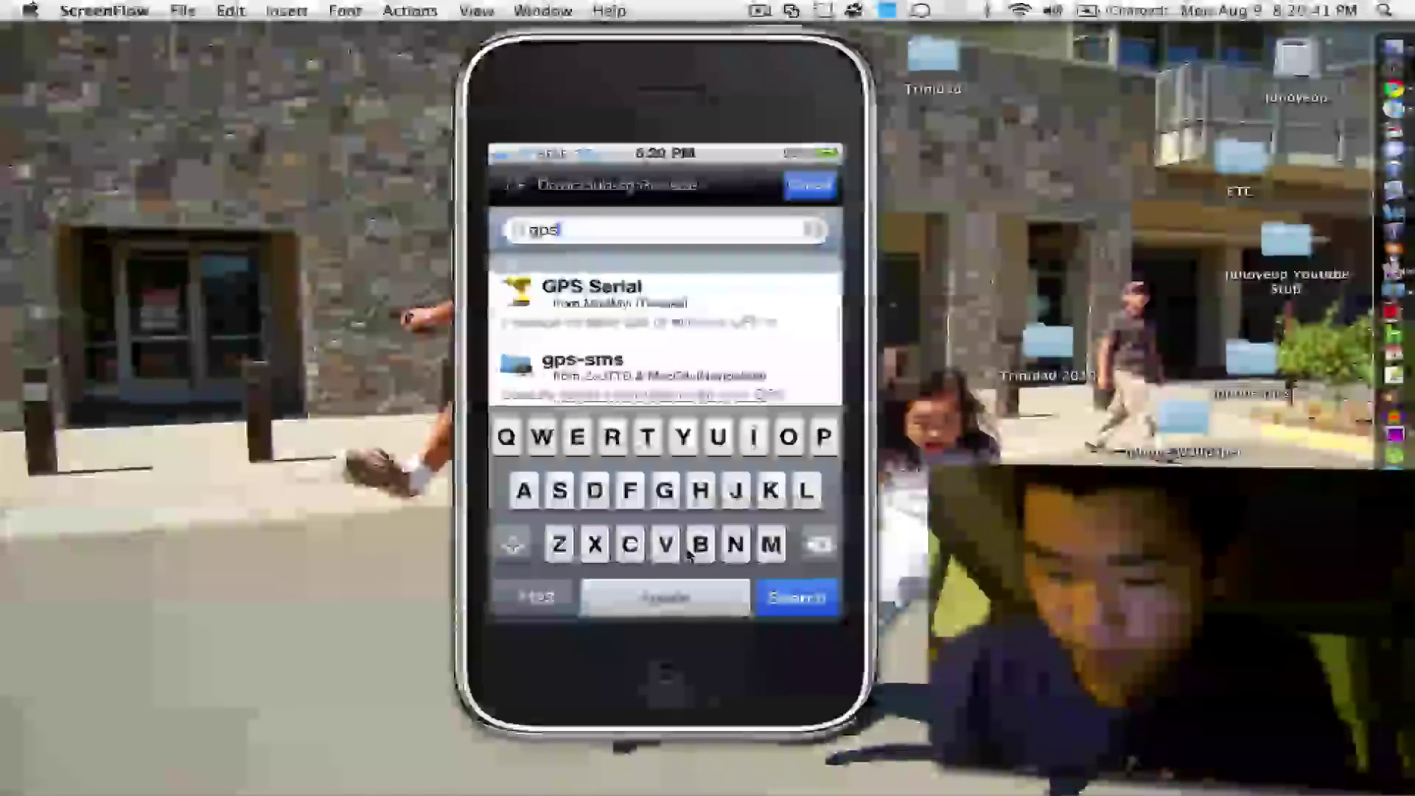
scroll(664, 332, "down", 3)
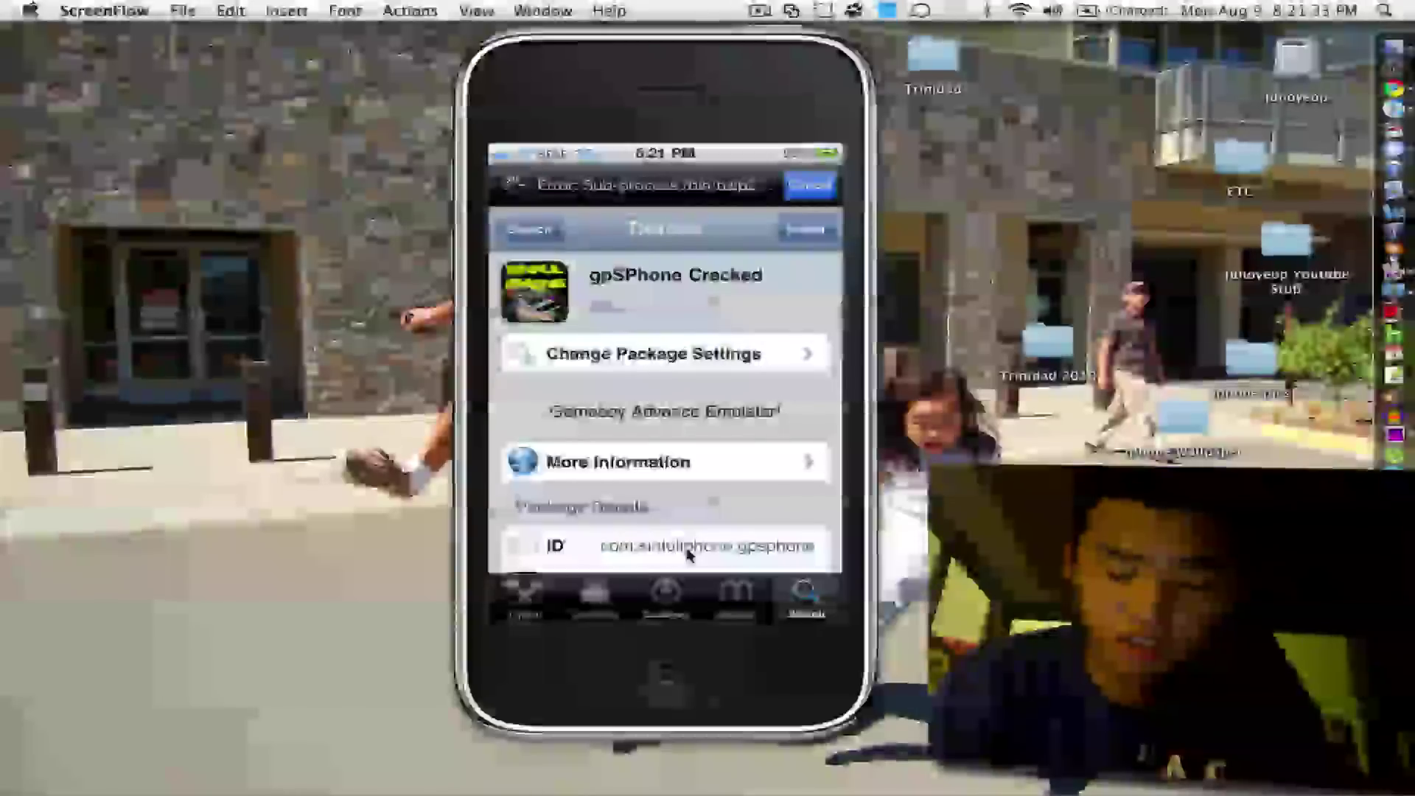
Step: Install the GBA BIOS file (required) package from Games, dismissing the GPG and post-install errors
left_click(687, 553)
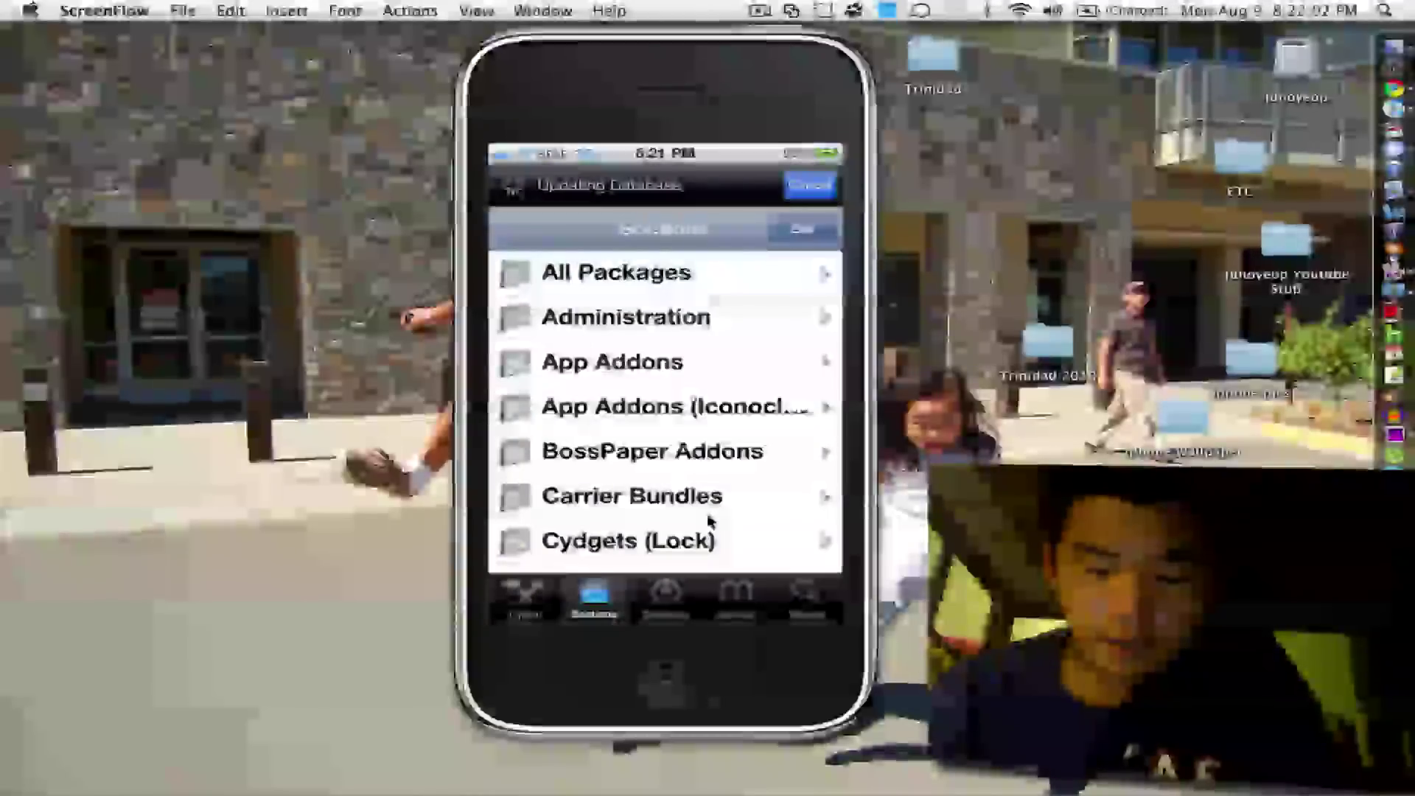
scroll(709, 520, "down", 5)
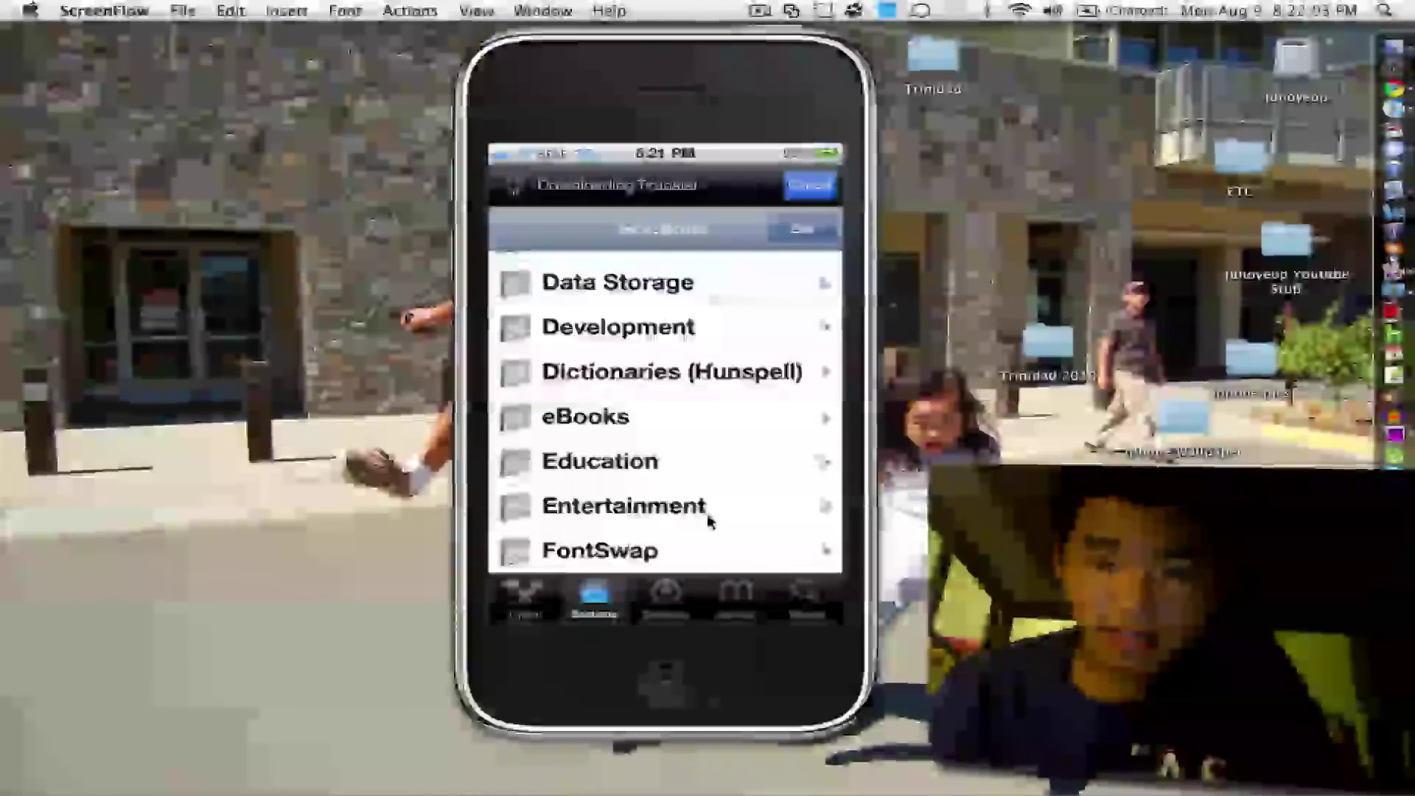
scroll(708, 520, "down", 2)
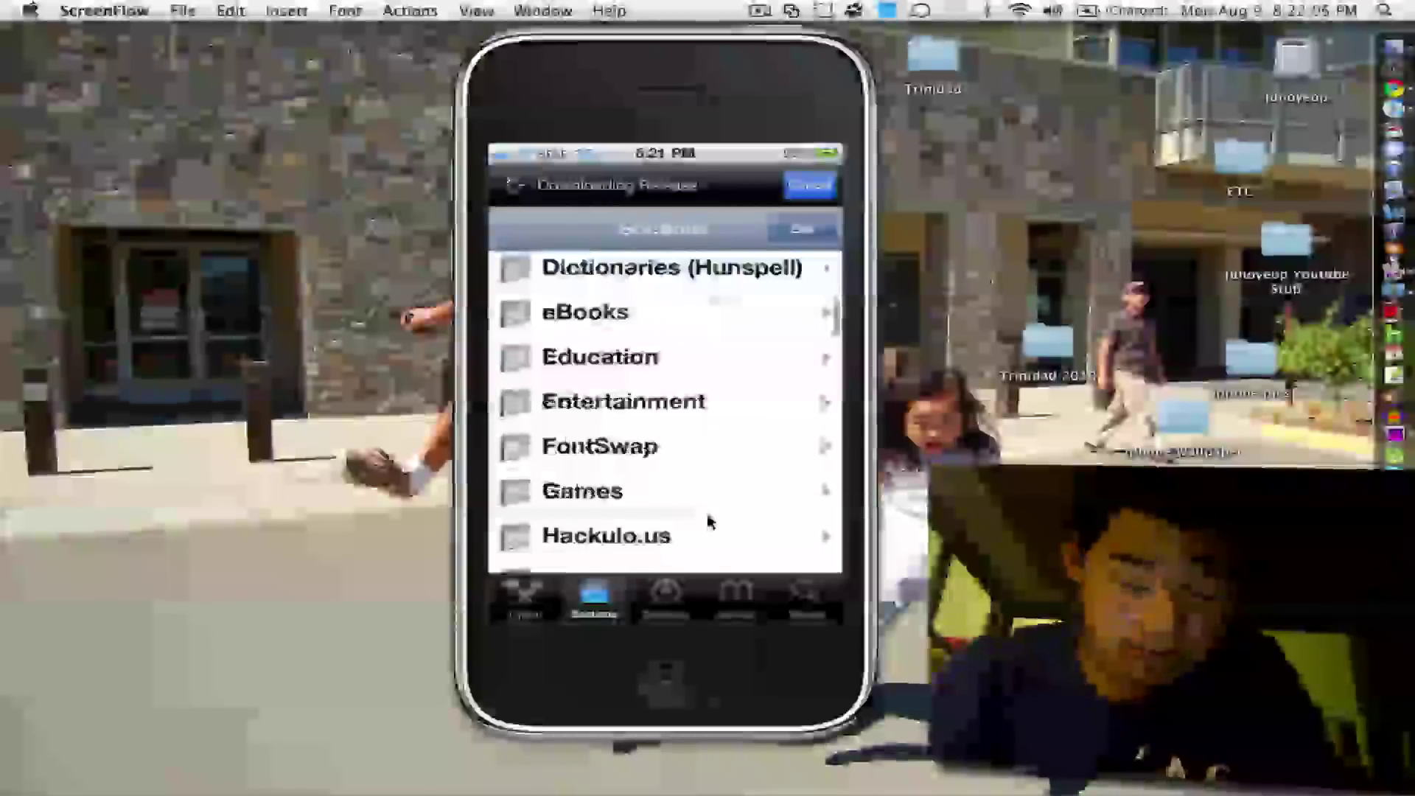
scroll(709, 520, "down", 1)
scroll(709, 520, "down", 1)
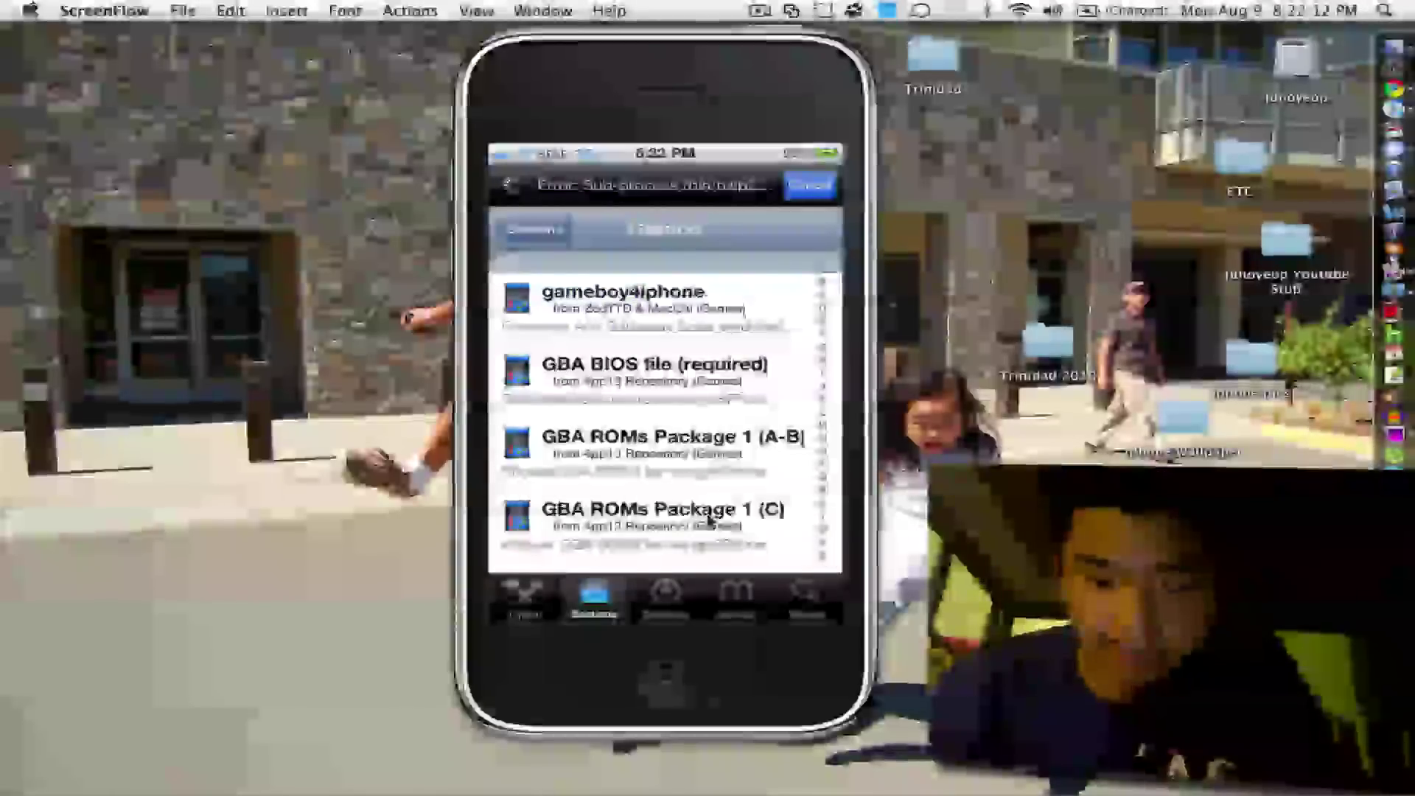
left_click(709, 520)
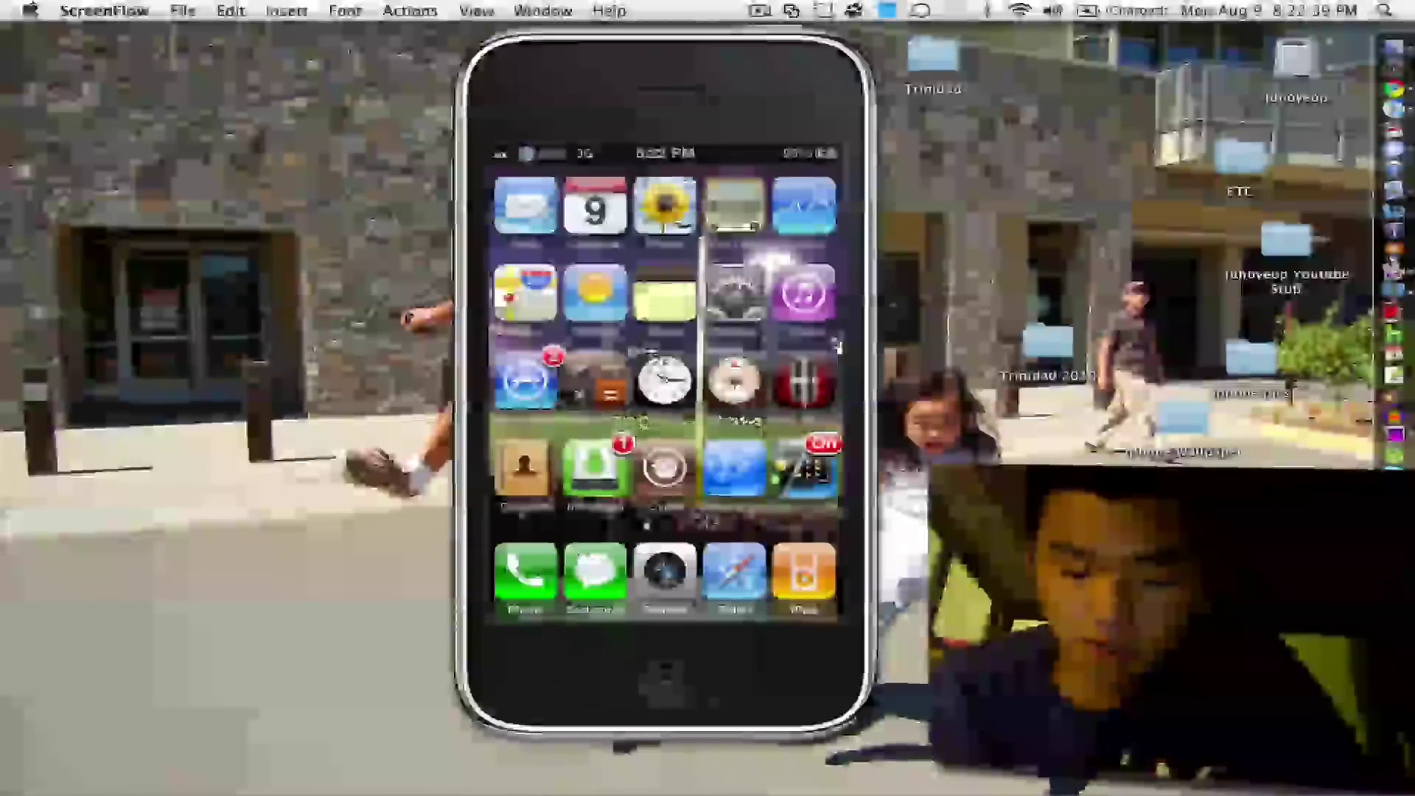
Step: Launch gpSPhone and pick a Pokemon .gba ROM from its list
left_click(710, 514)
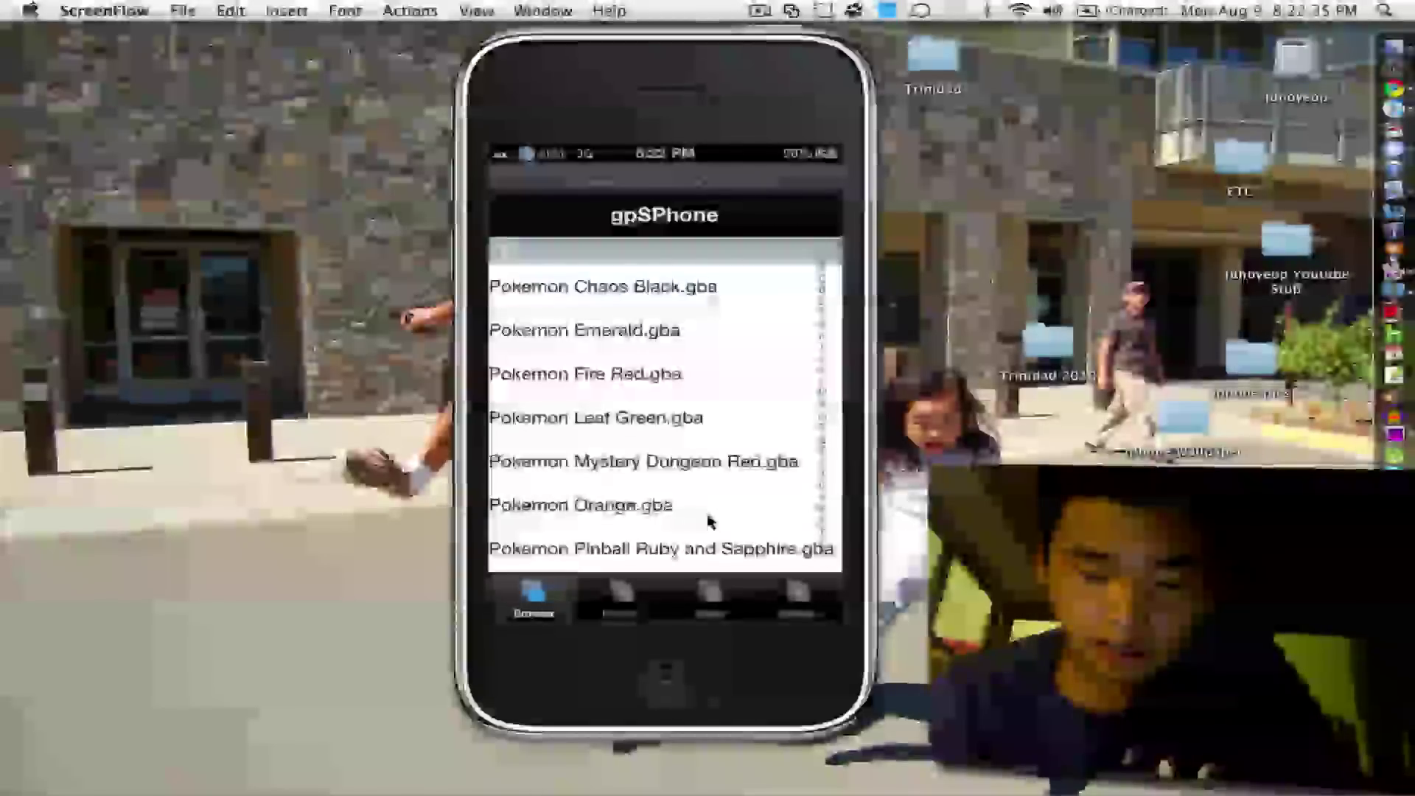
left_click(708, 521)
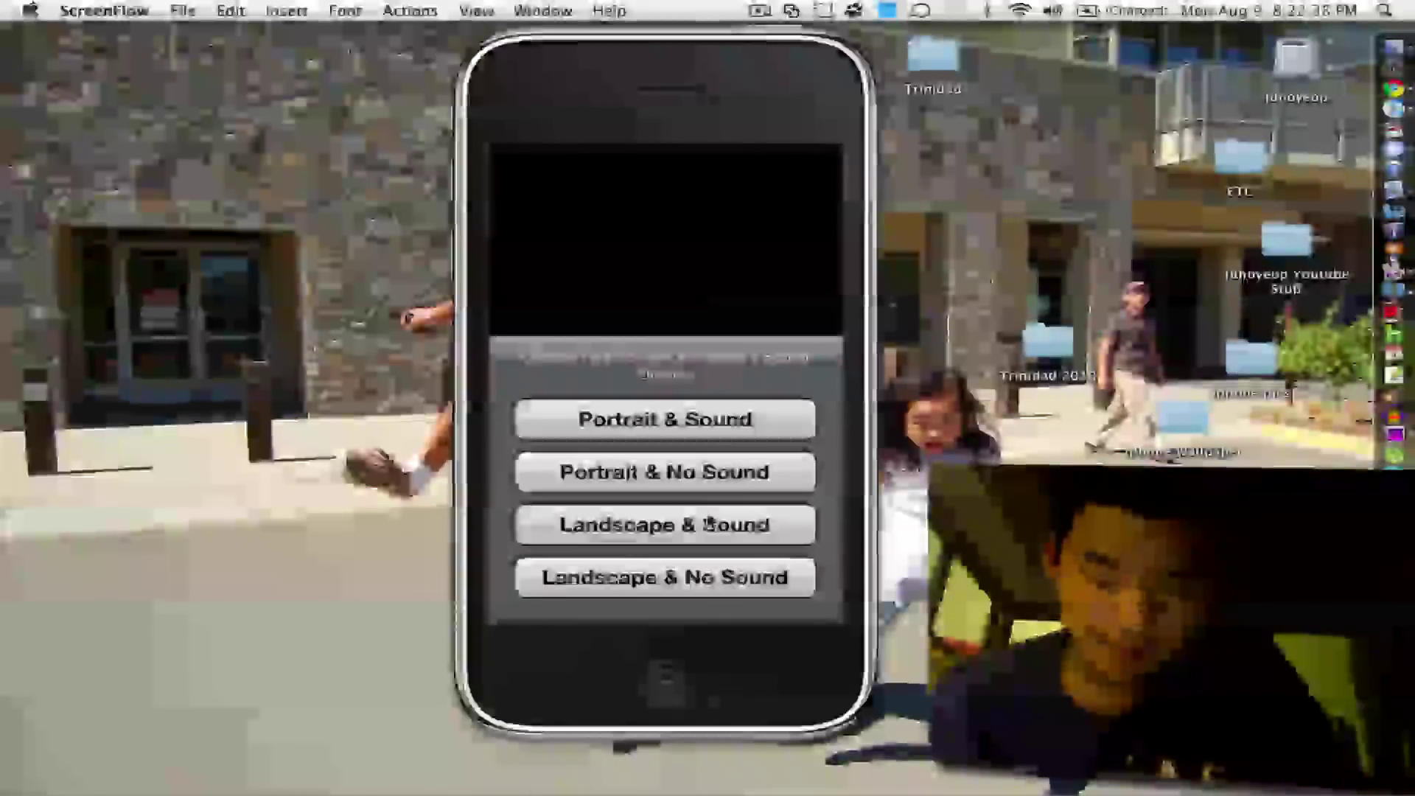